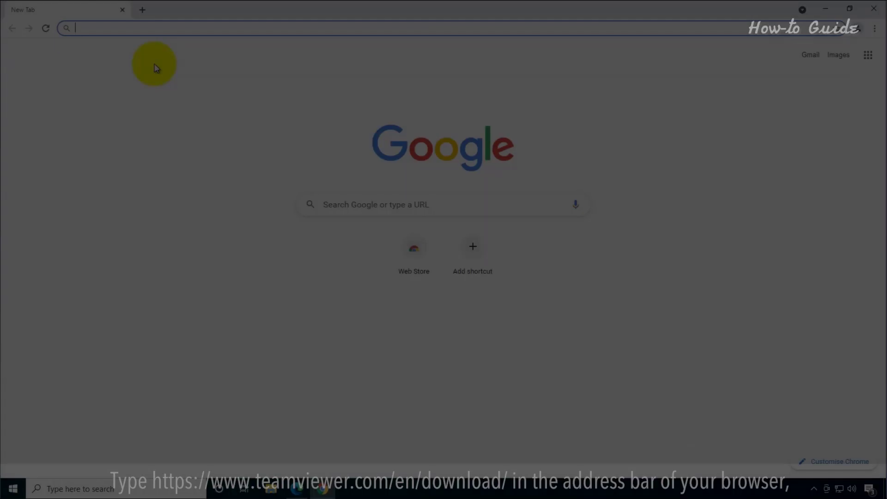
text(https://www.teamviewer.com/en/download/)
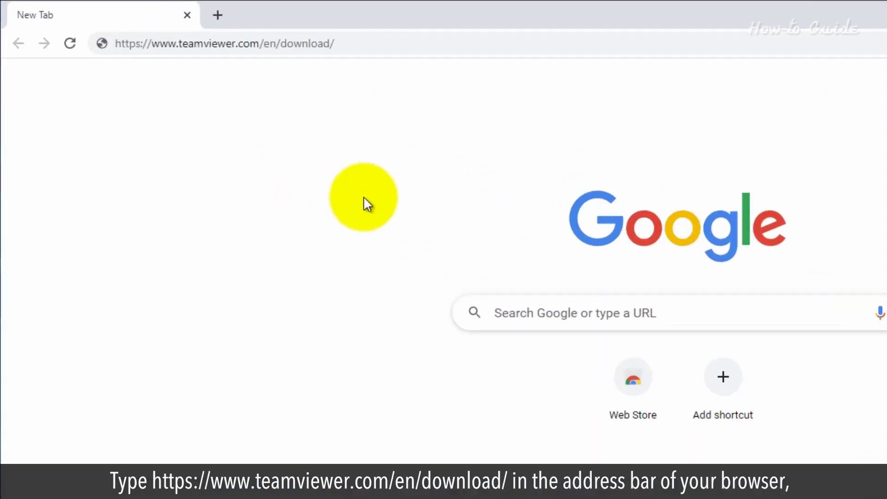
key(Return)
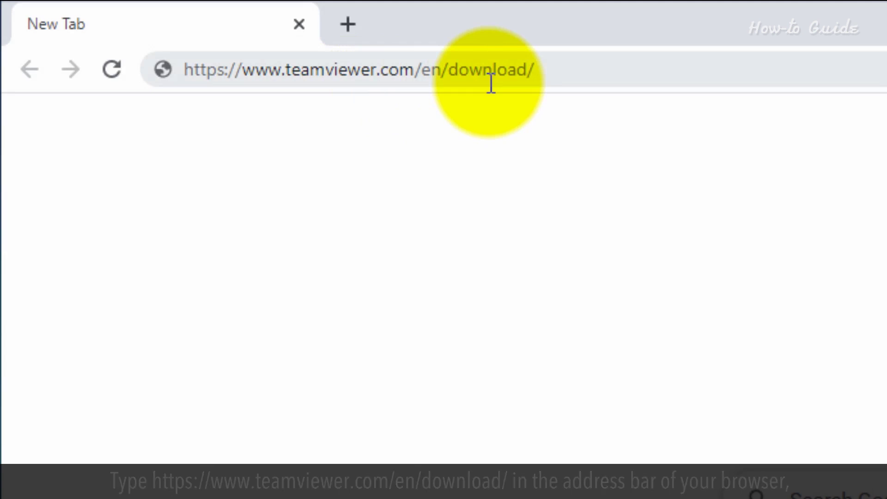
click(575, 70)
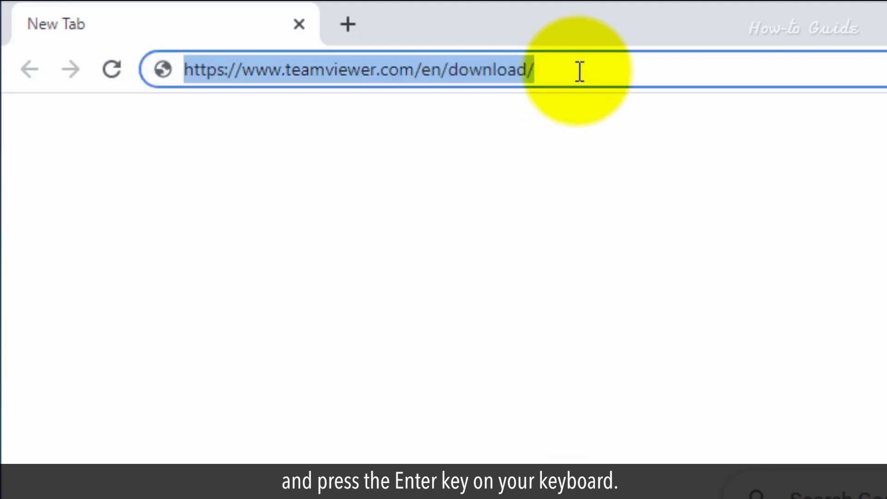
key(Return)
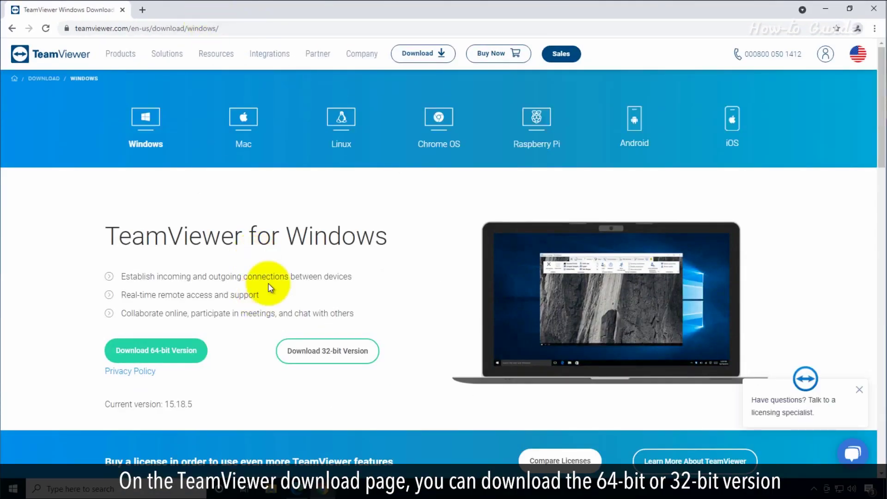
scroll(268, 283, down, 2)
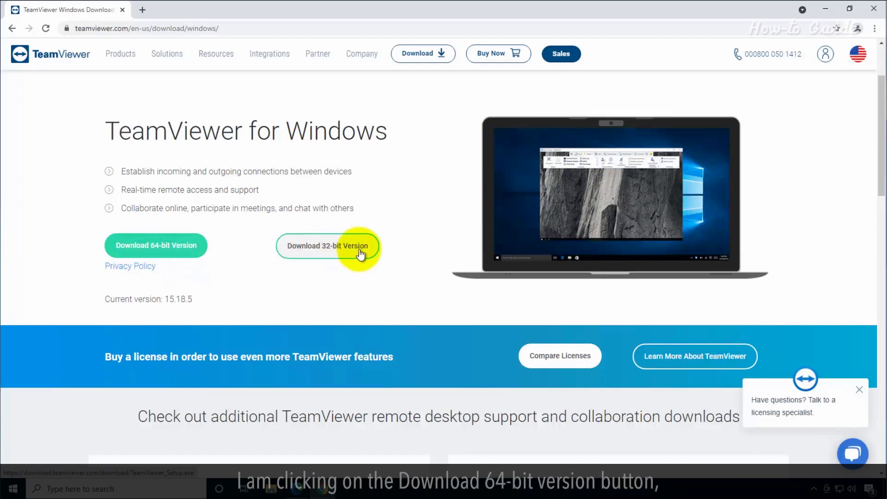
- Download the 64-bit installer, TeamViewer_Setup_x64.exe
click(178, 247)
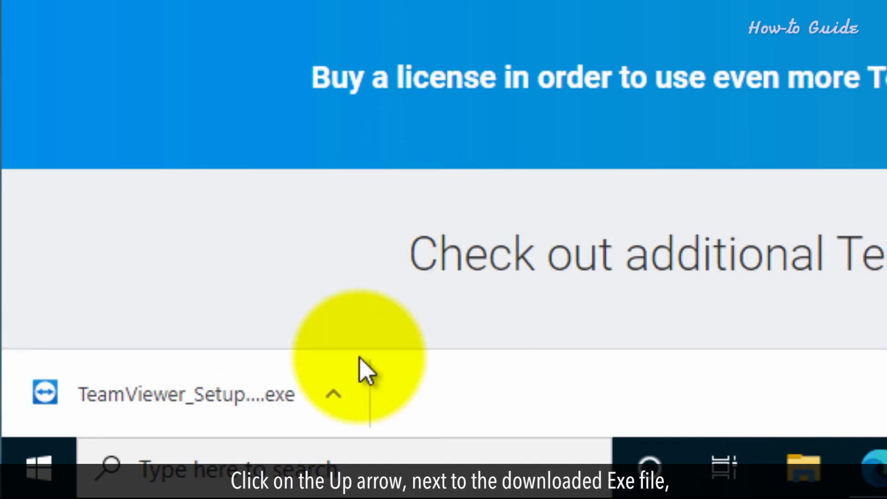
- Show TeamViewer_Setup_x64.exe in its Desktop folder from Chrome's download bar
click(337, 394)
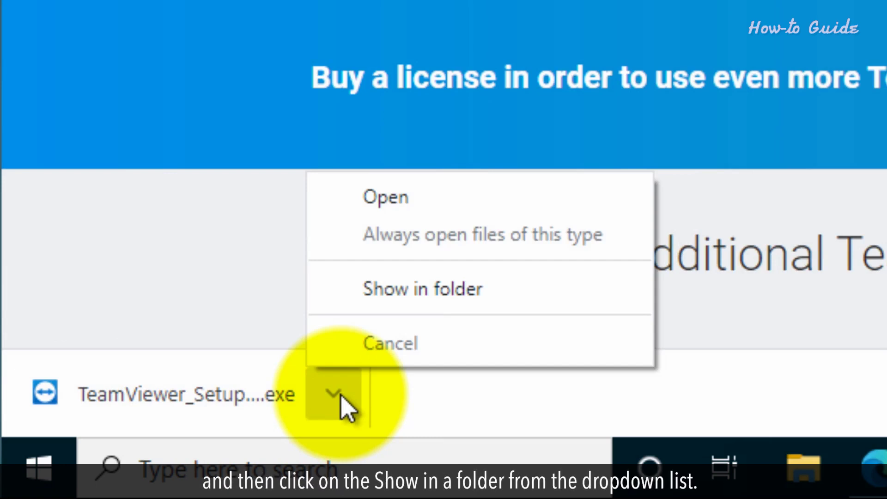
click(423, 288)
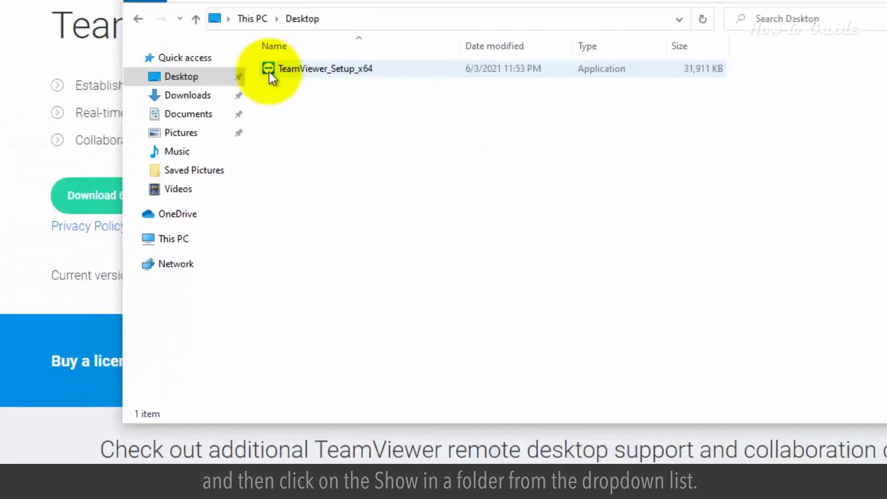
- Run TeamViewer_Setup_x64 with Default installation, accepting the licence and the UAC prompt
double_click(216, 133)
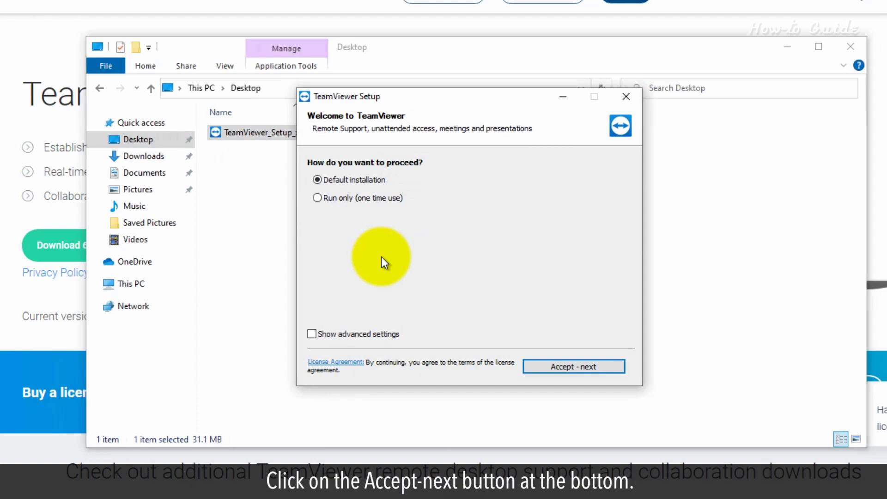
click(582, 368)
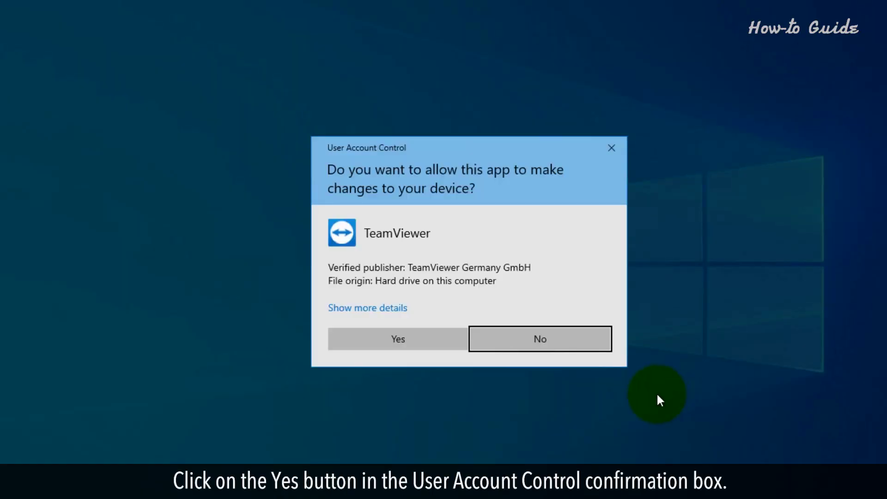
click(419, 341)
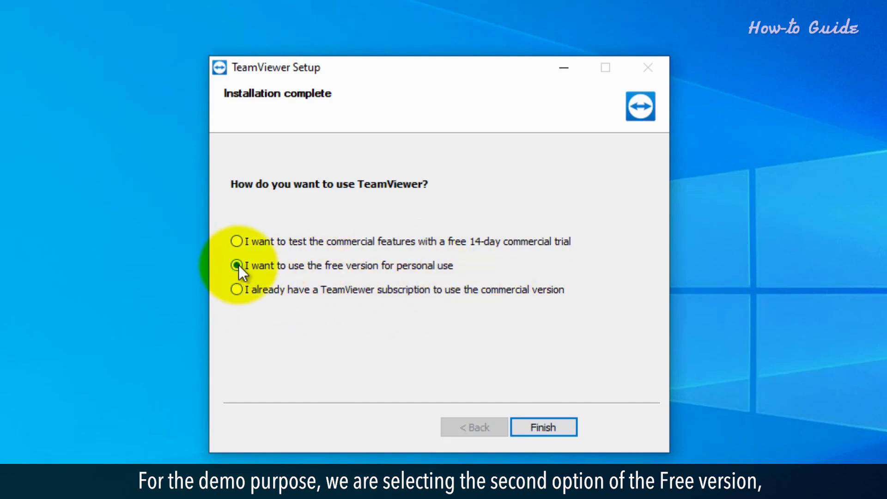
- Finish setup with the free personal-use option so TeamViewer opens
click(544, 428)
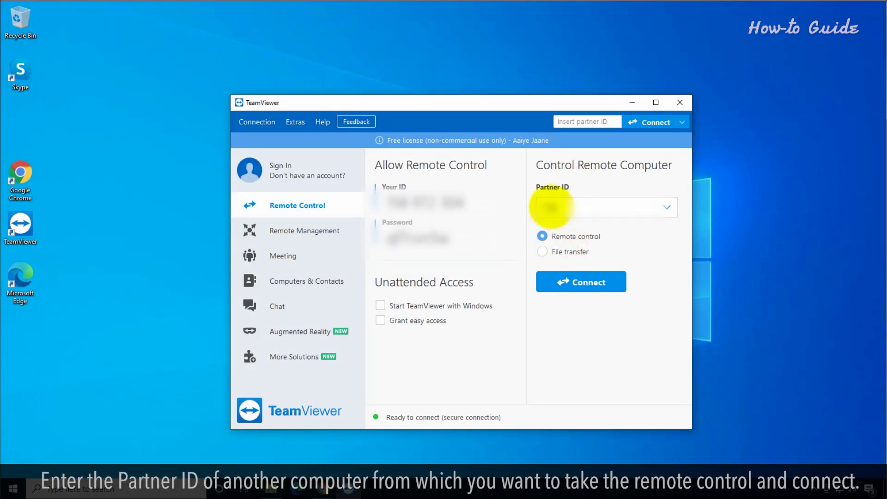
text(1)
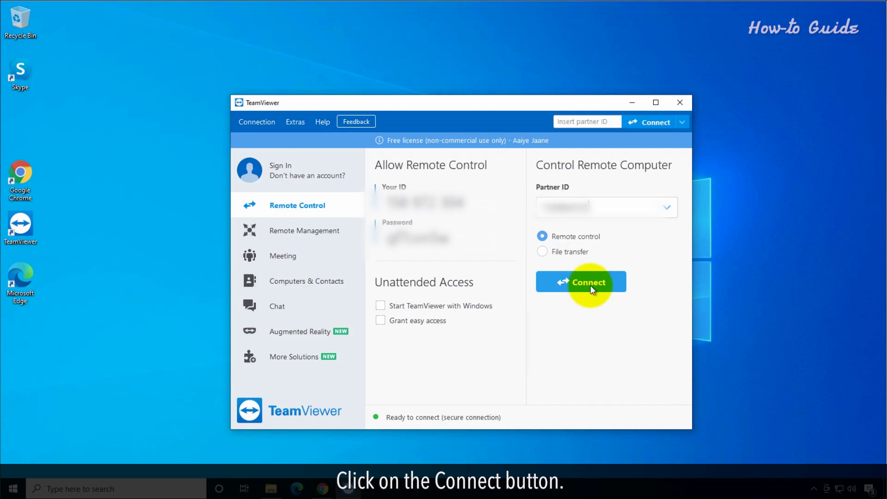
- Connect to the entered Partner ID for remote control
click(590, 285)
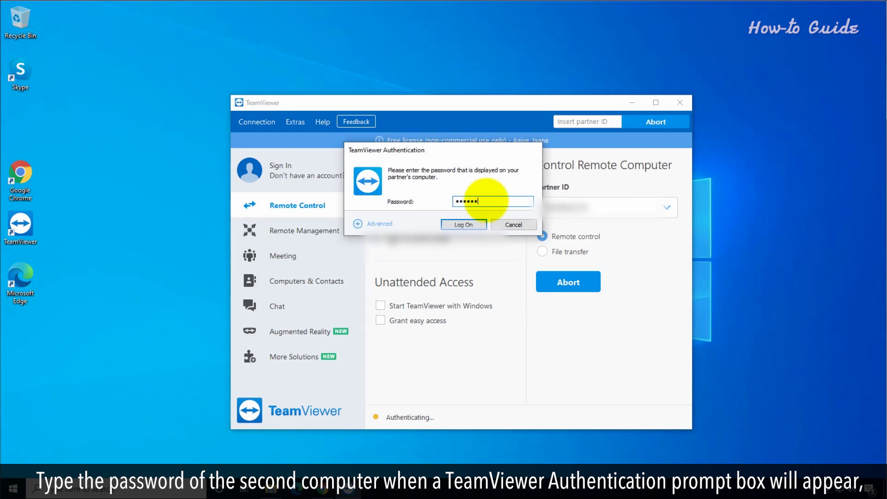
text(••)
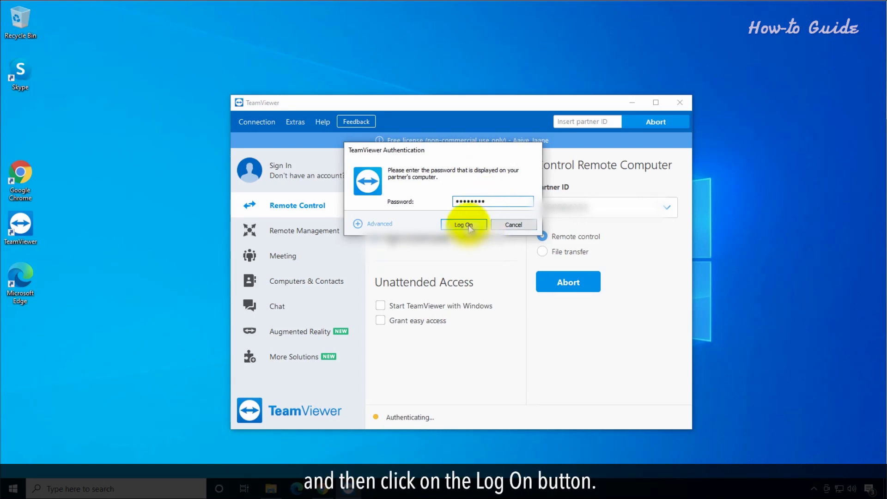
click(464, 224)
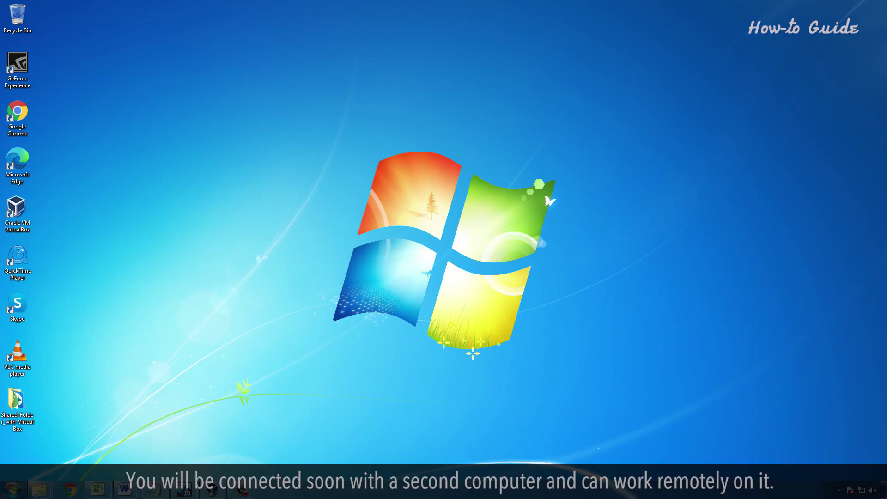